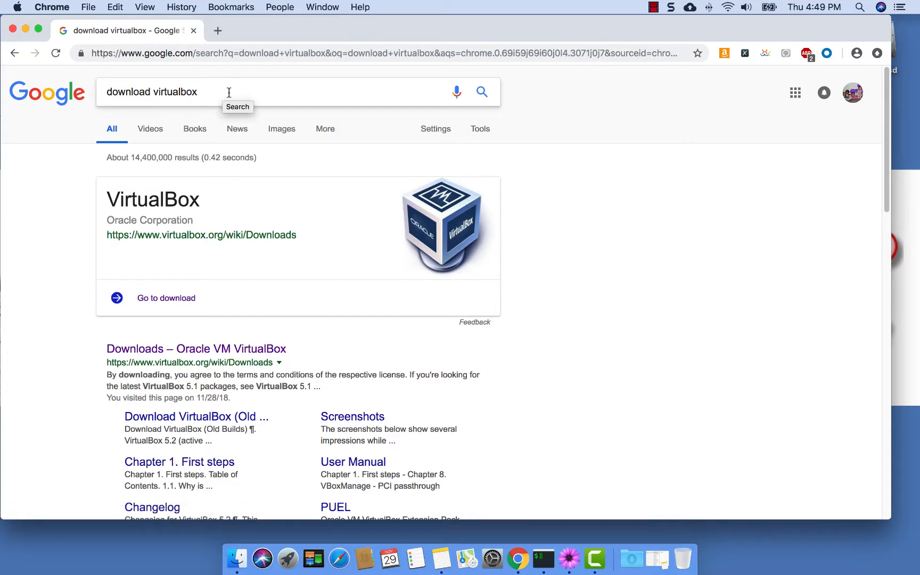
Download the VirtualBox 5.2.22 package for OS X hosts from the official downloads page and open the disk image
left_click(194, 354)
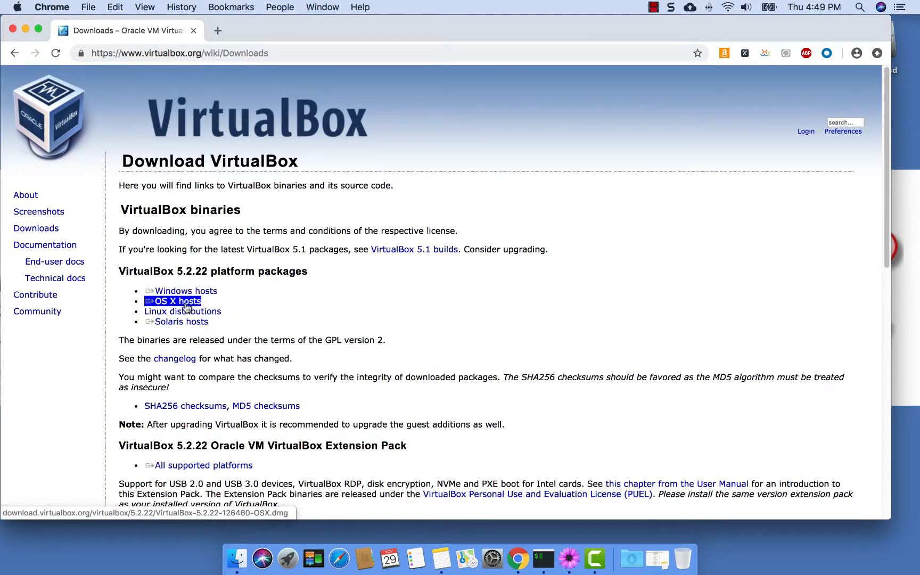
left_click(183, 301)
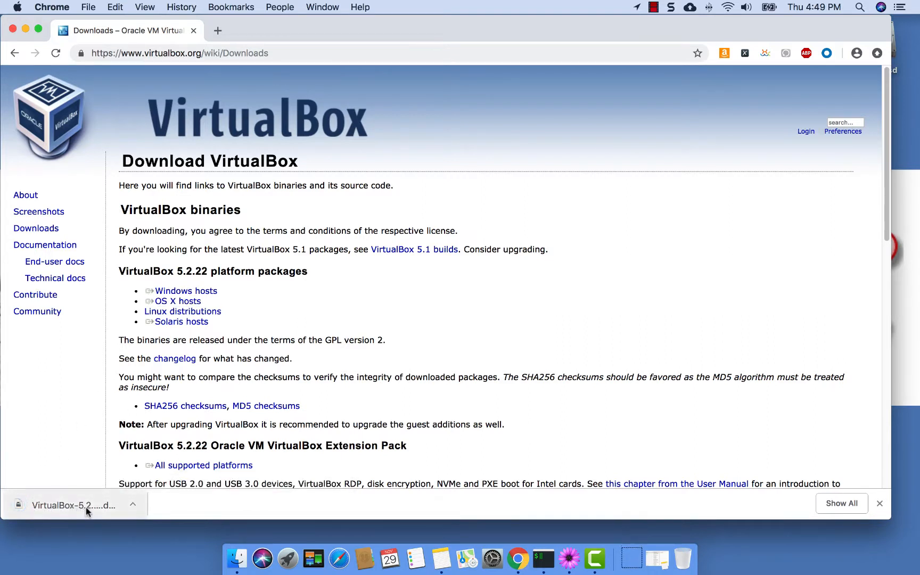
left_click(134, 505)
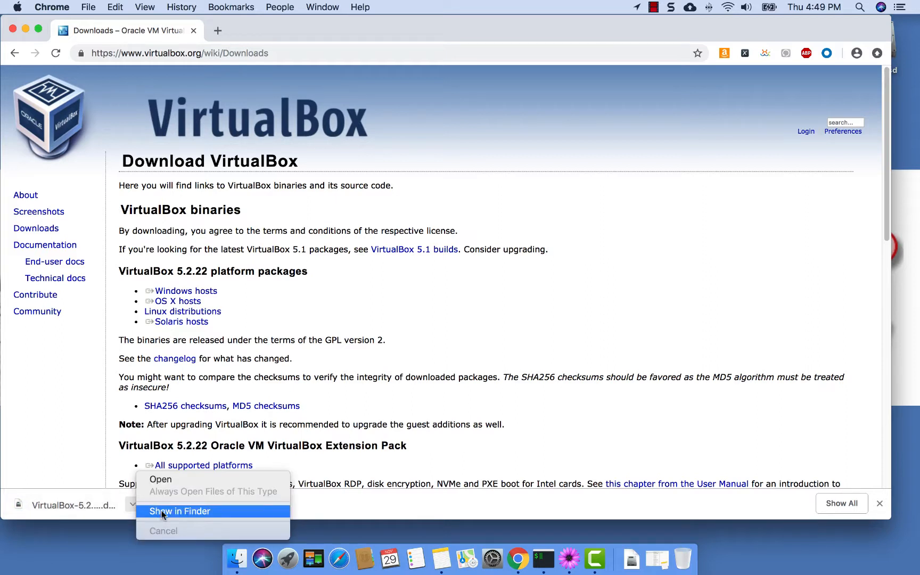
left_click(162, 480)
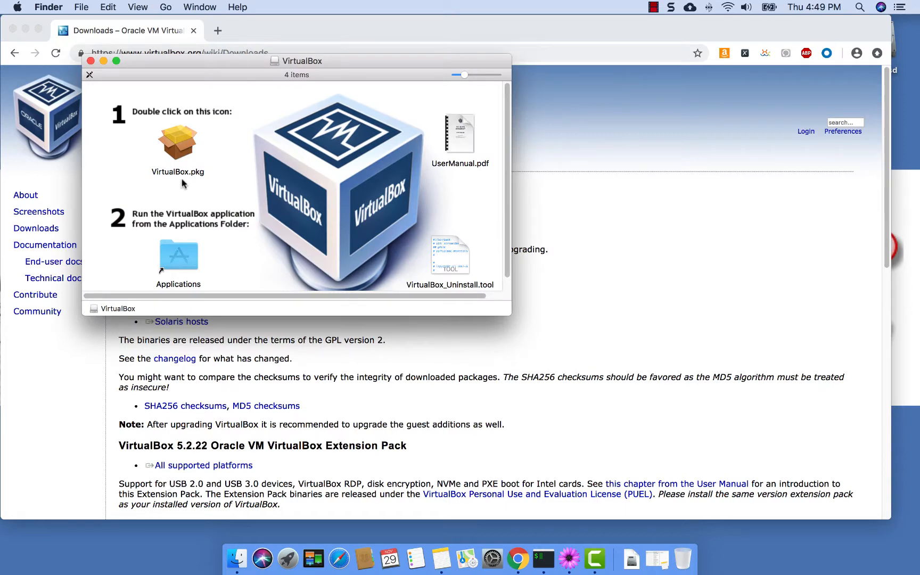
Run VirtualBox.pkg and try a standard installation, authorizing it with the account password
left_click(174, 150)
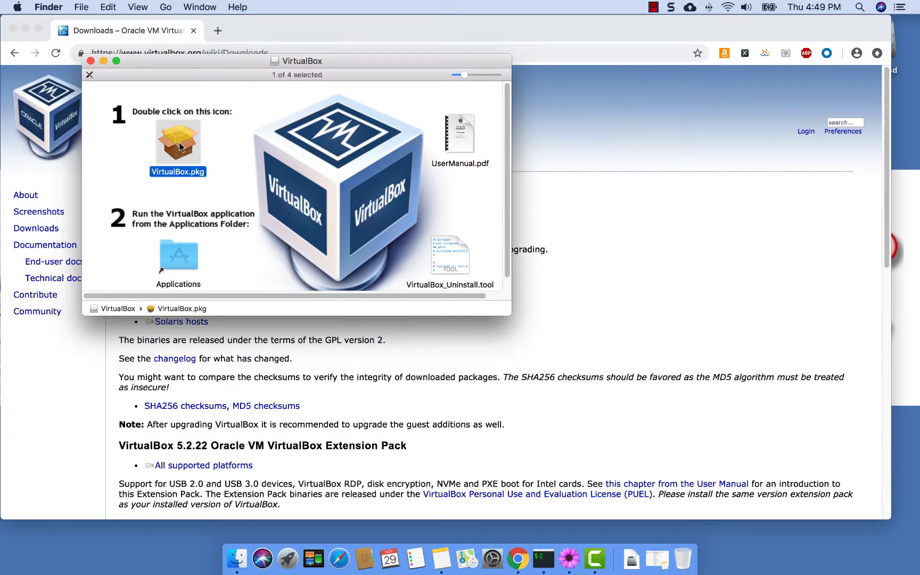
double_click(180, 148)
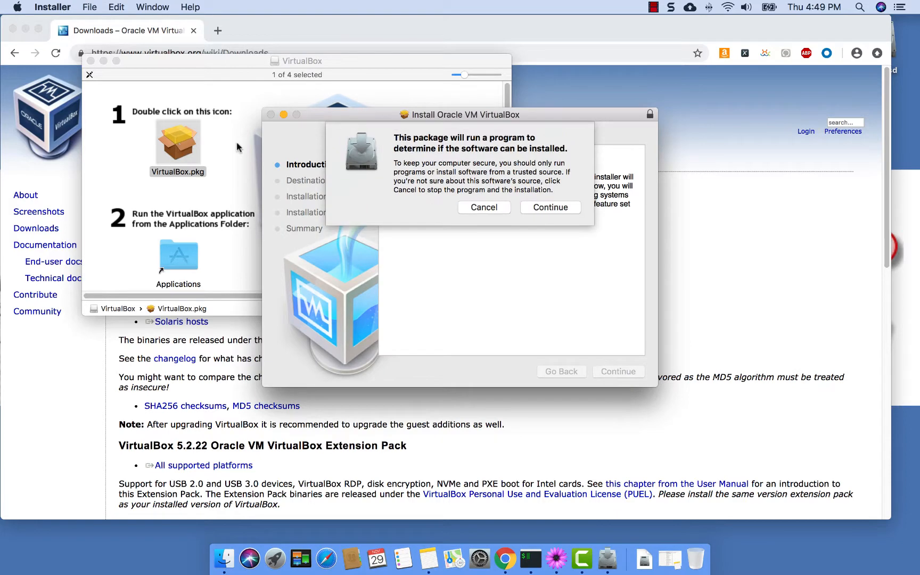
left_click(548, 210)
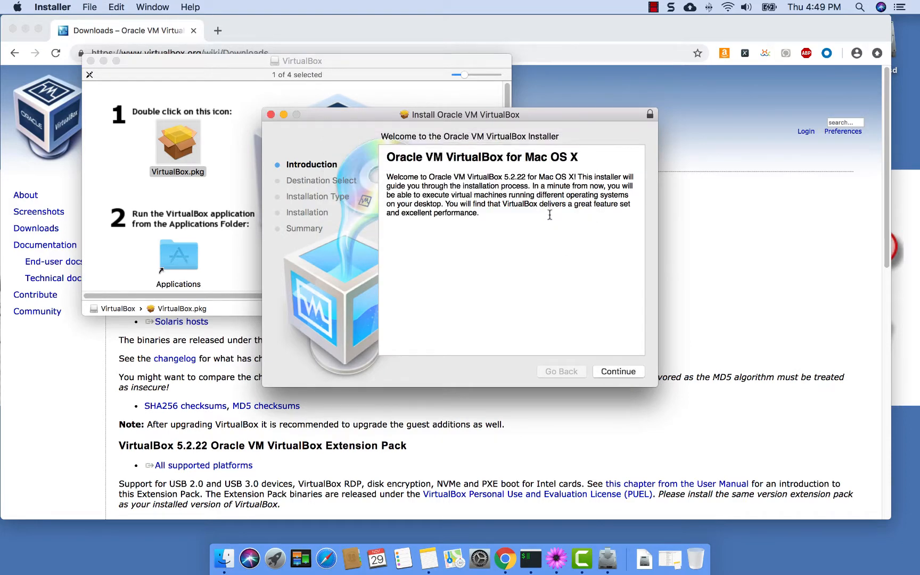
left_click(617, 371)
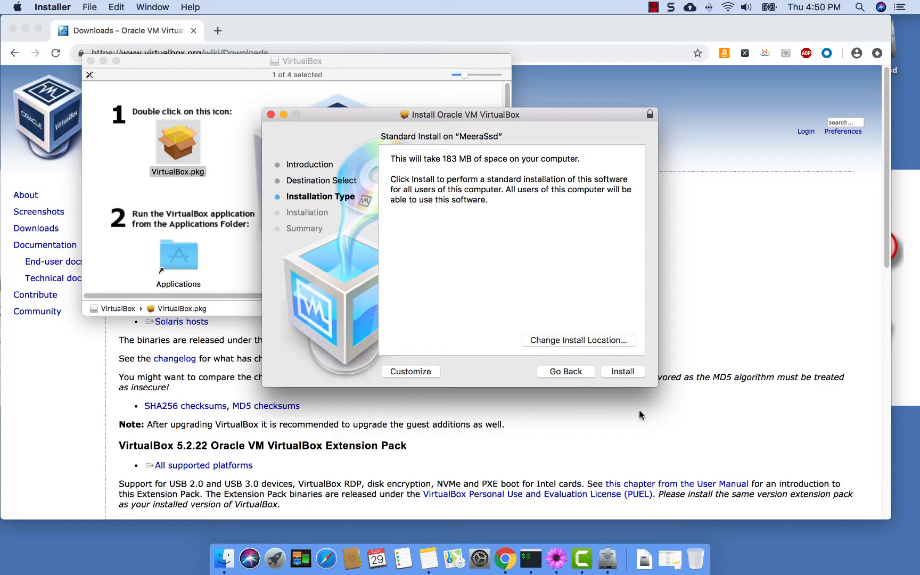
left_click(626, 372)
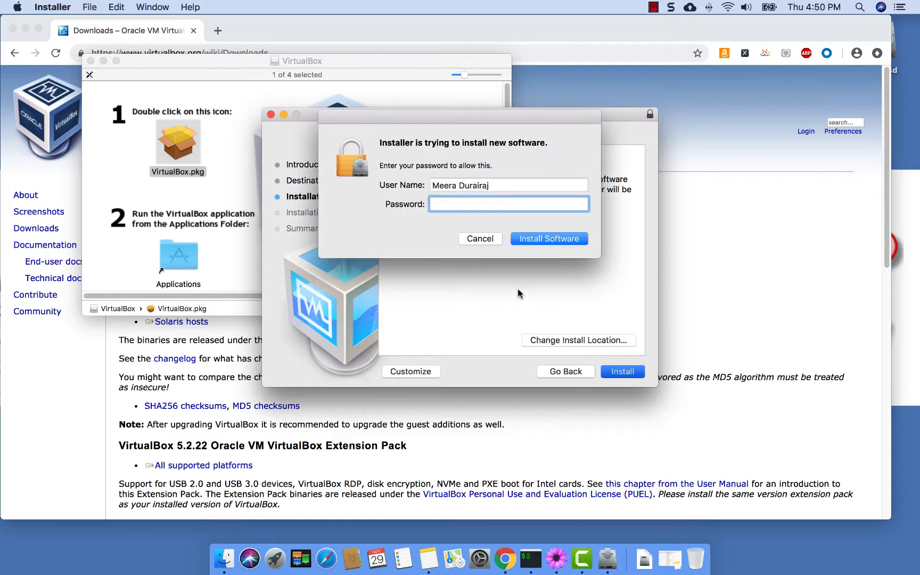
type("•••••••••")
left_click(553, 239)
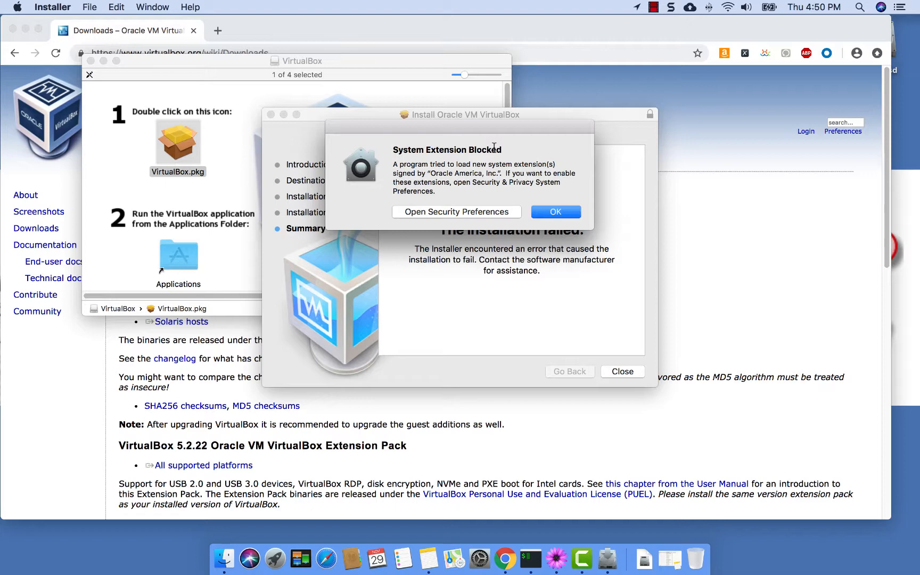
Open the Security & Privacy preferences from the blocked-extension alert and allow system software from Oracle America, Inc
left_click(462, 212)
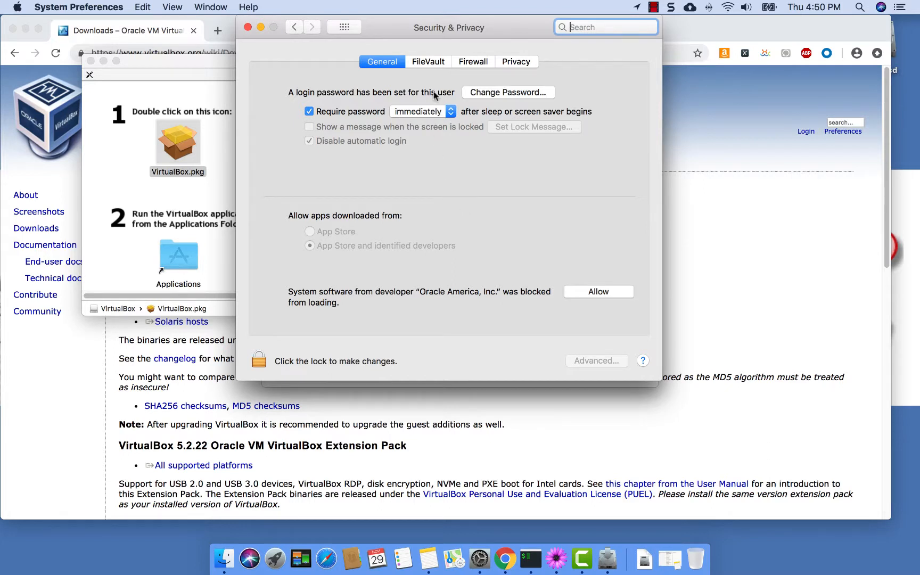
left_click(421, 62)
left_click(473, 62)
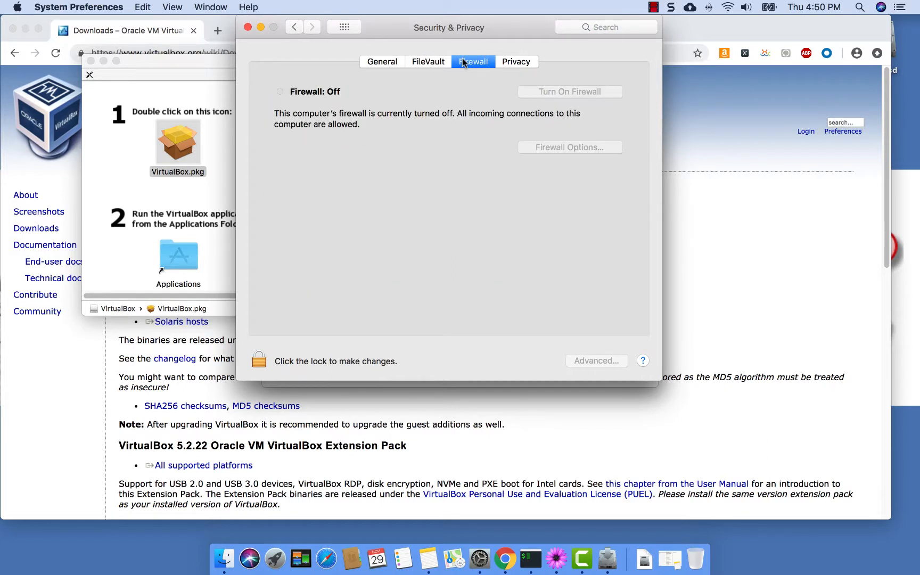
left_click(507, 62)
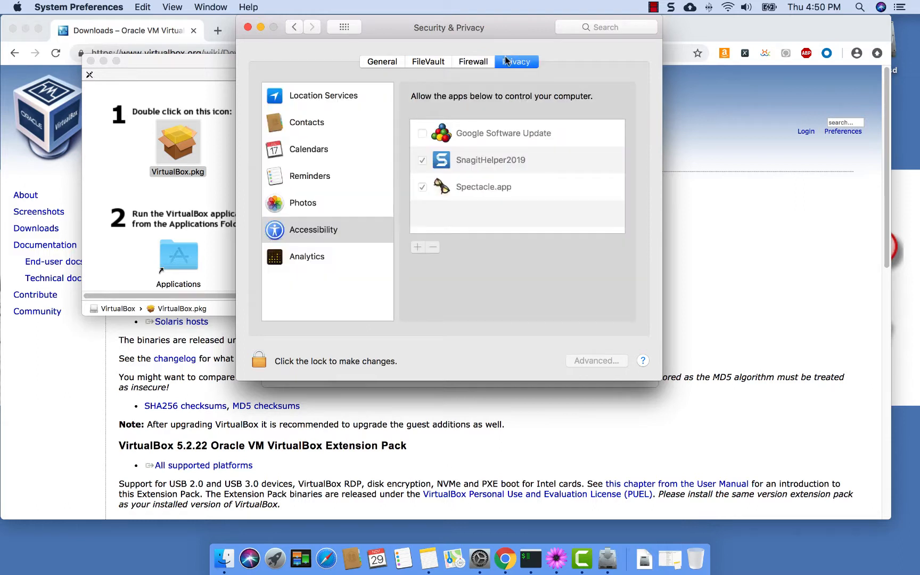
left_click(381, 63)
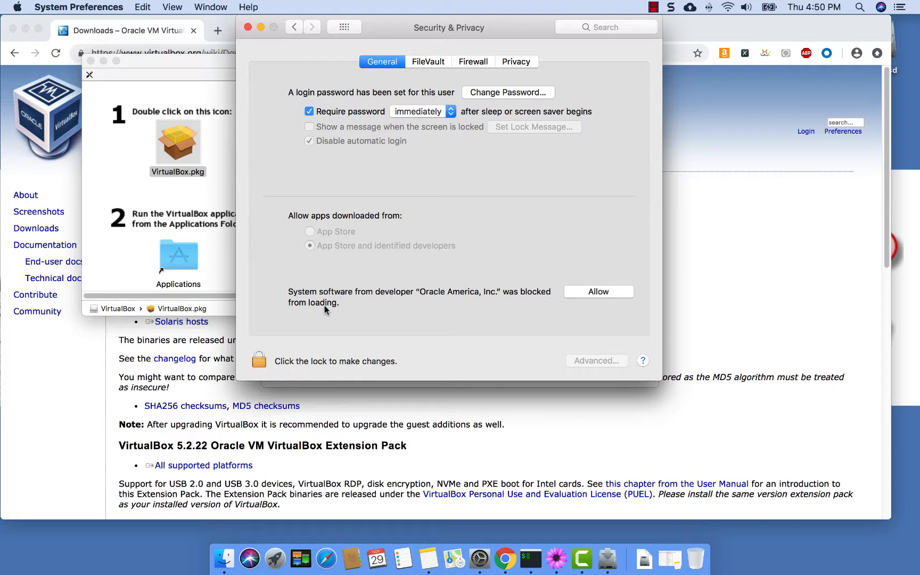
left_click(606, 295)
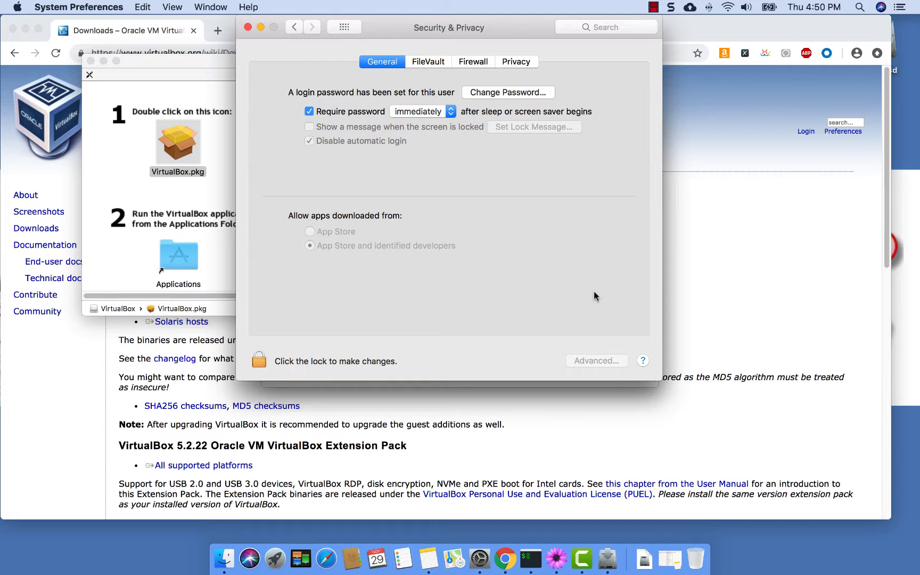
Unlock the Security & Privacy settings with the account password and lock them again
left_click(263, 358)
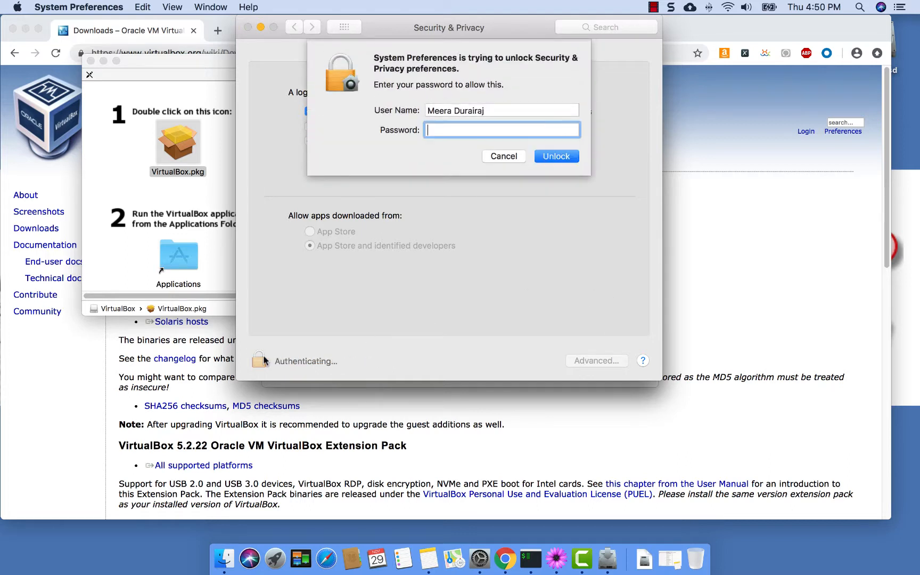
type("**********")
key("Return")
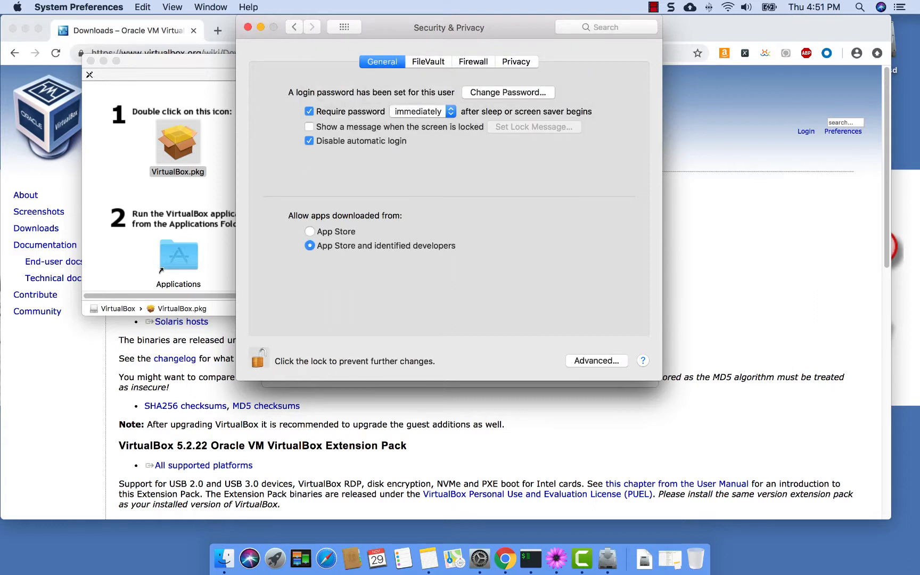
left_click(259, 361)
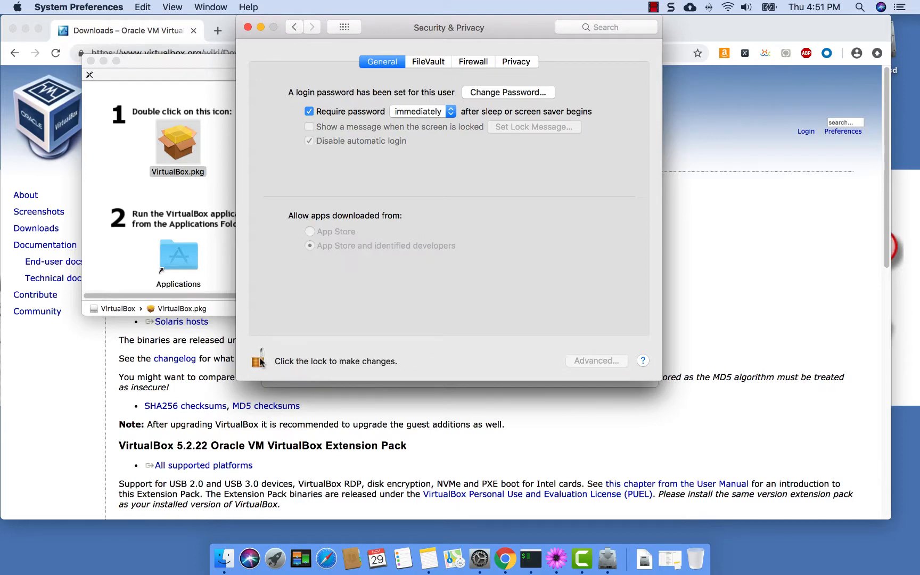
Move Security & Privacy aside, minimize the browser, and close the VirtualBox installer while keeping its package
left_click(209, 272)
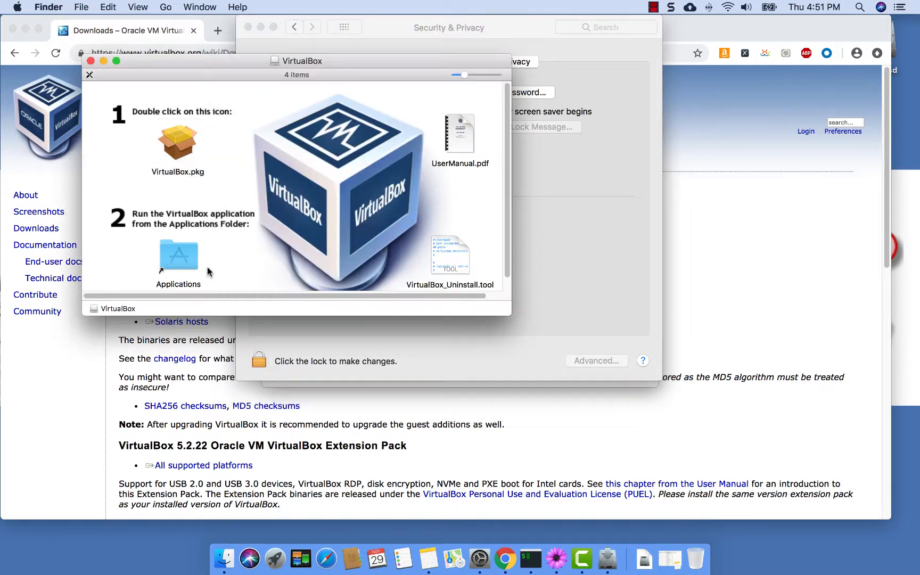
left_click(508, 357)
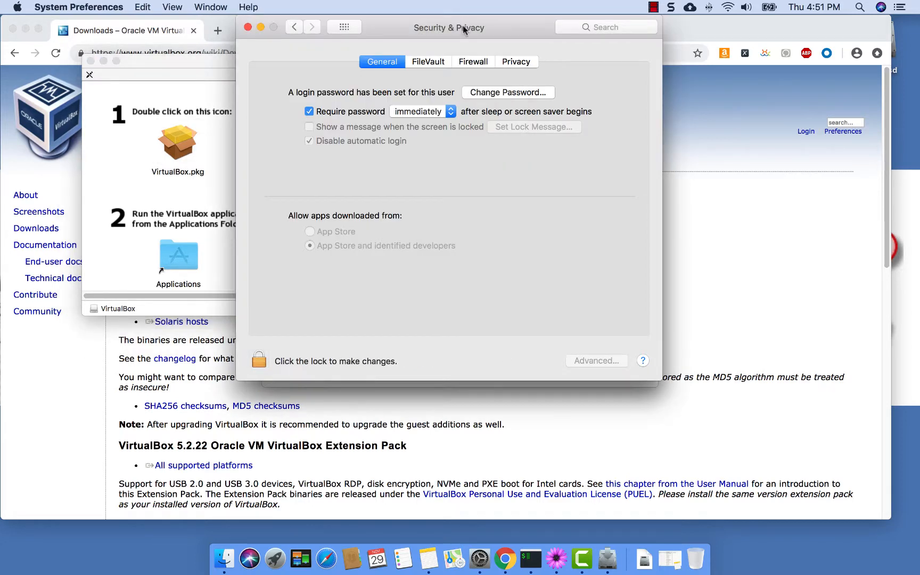
left_click_drag(463, 29, 592, 340)
left_click(592, 96)
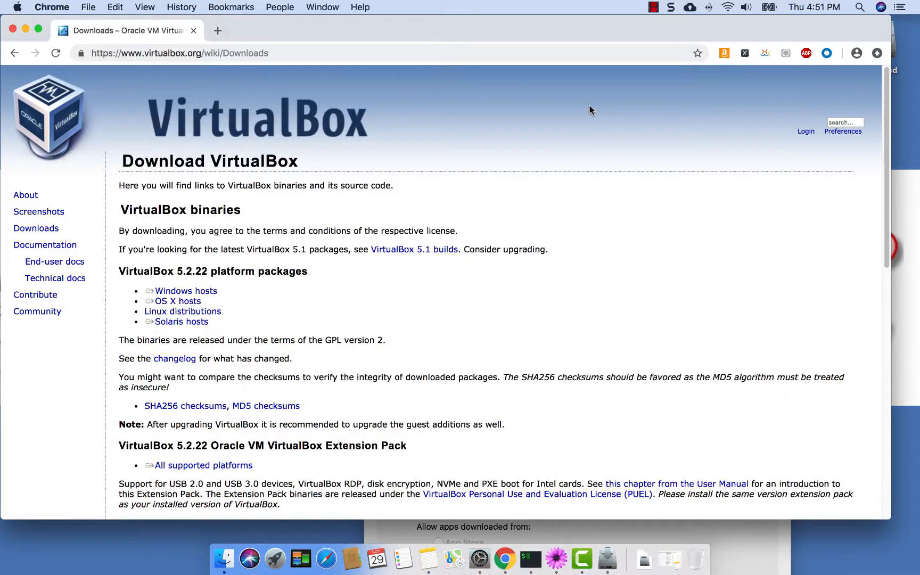
left_click(25, 28)
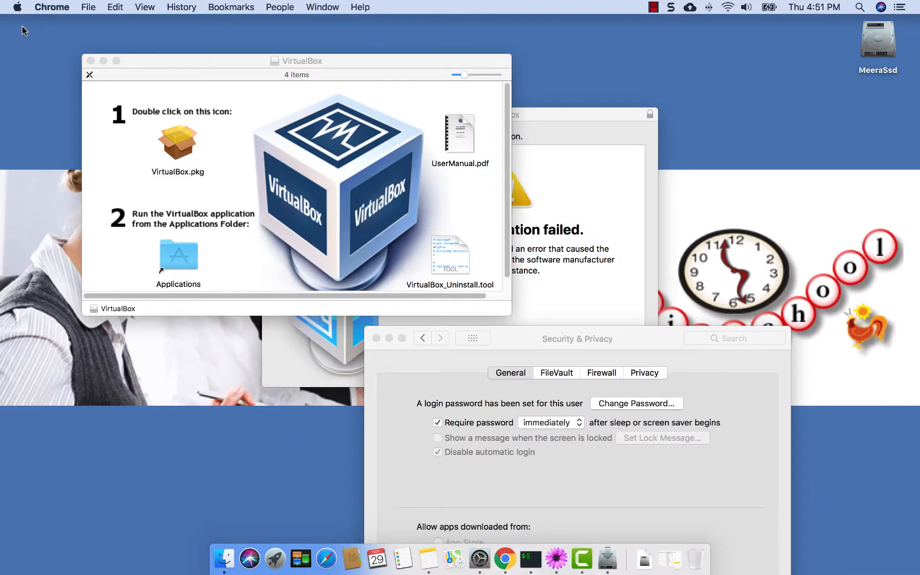
left_click(593, 157)
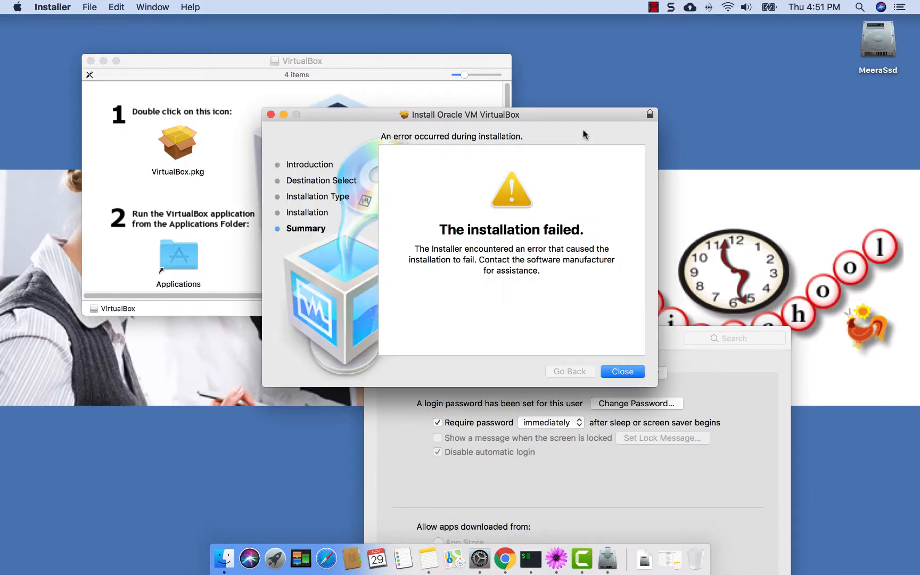
left_click(623, 371)
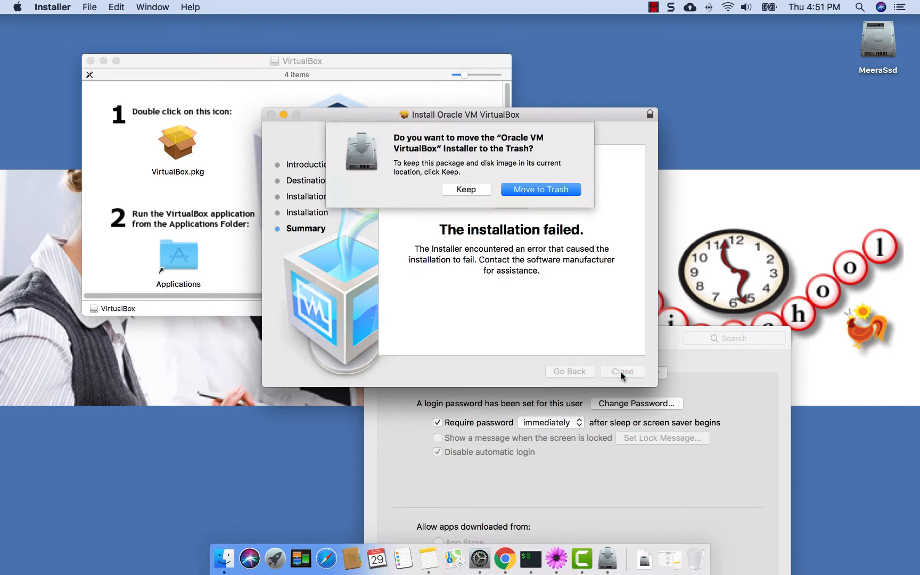
left_click(463, 191)
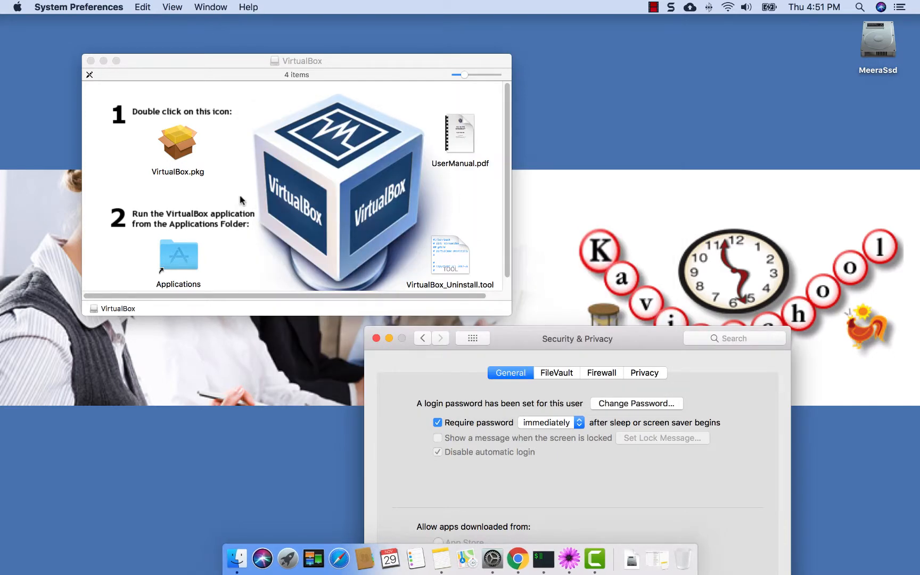
Run VirtualBox.pkg again and perform the standard installation, entering the account password to authorize it
double_click(178, 145)
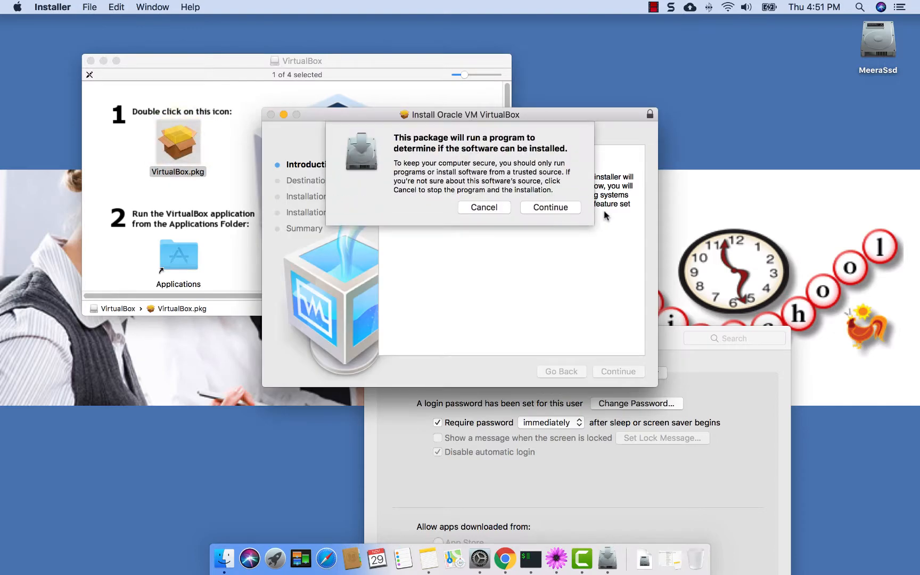
left_click(572, 208)
left_click(620, 376)
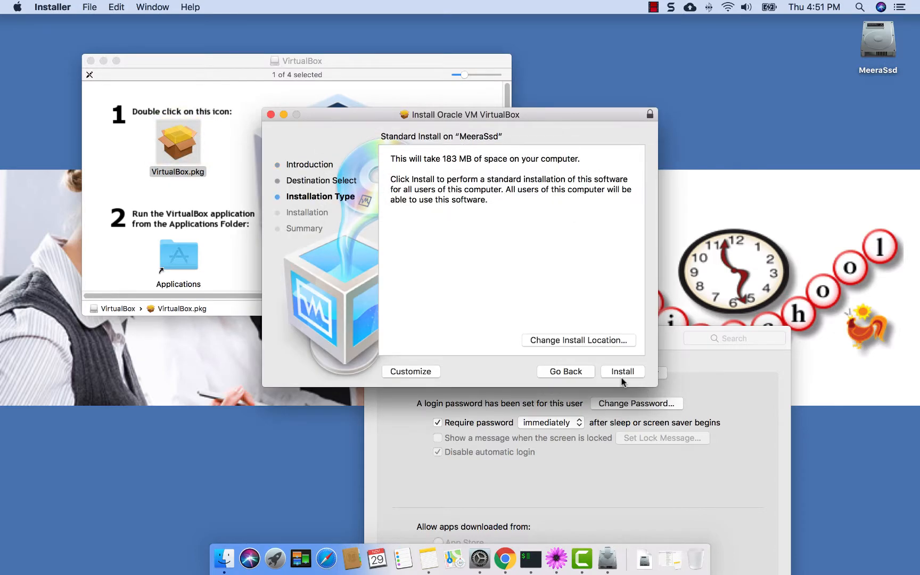
left_click(619, 374)
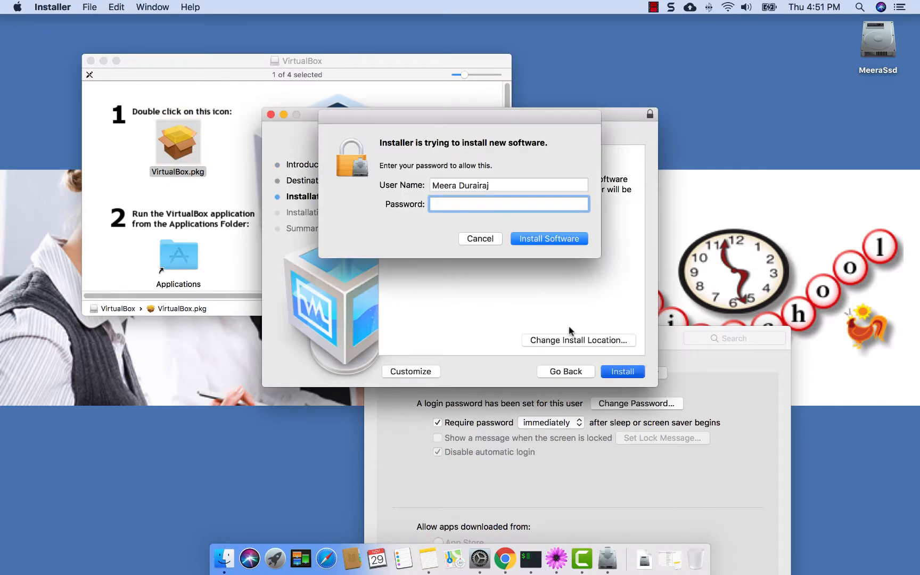
type("••••••••••")
key("Return")
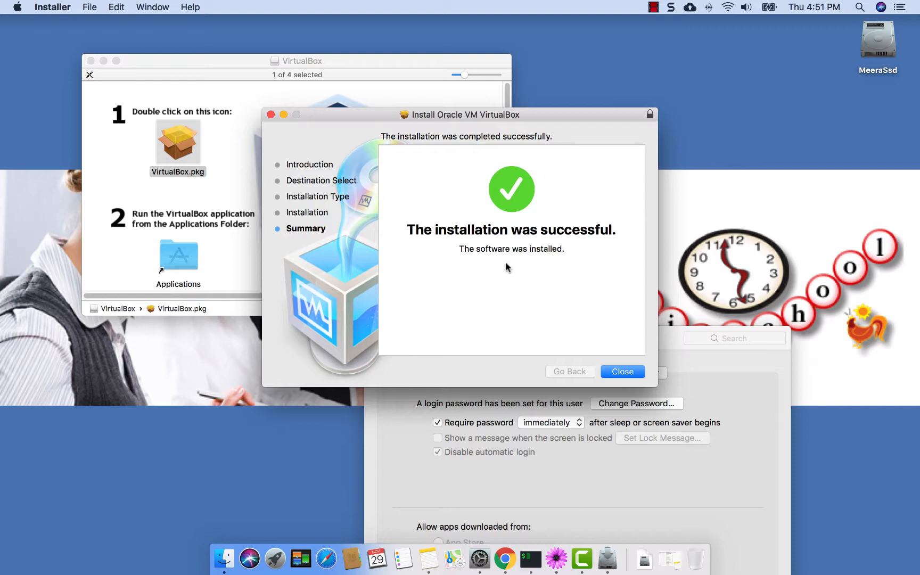
Close the Oracle VM VirtualBox installer and move it to the Trash
left_click(731, 366)
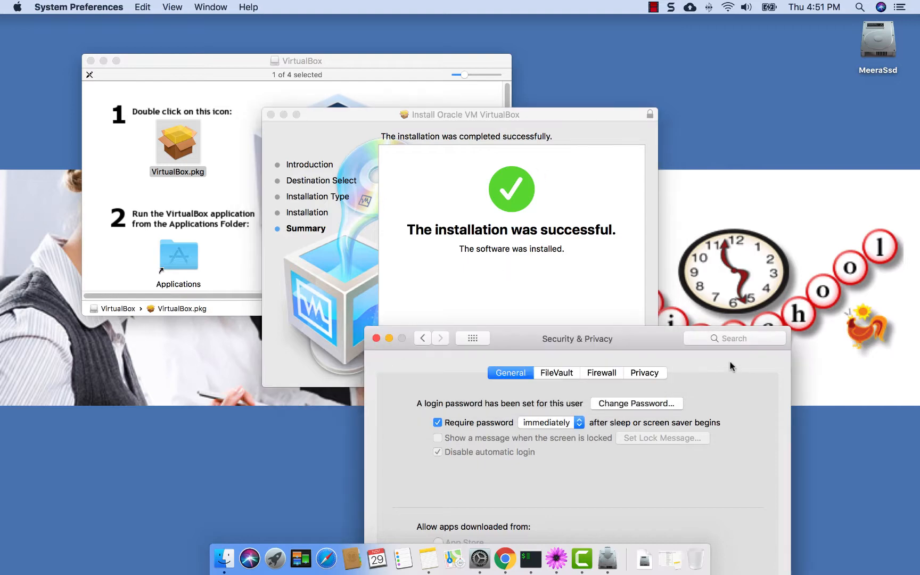
left_click(599, 265)
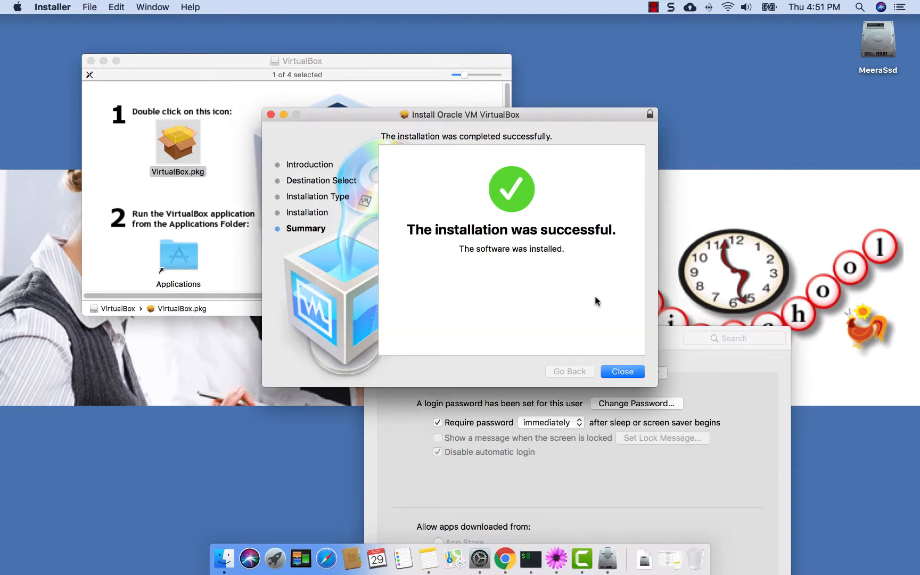
left_click(621, 371)
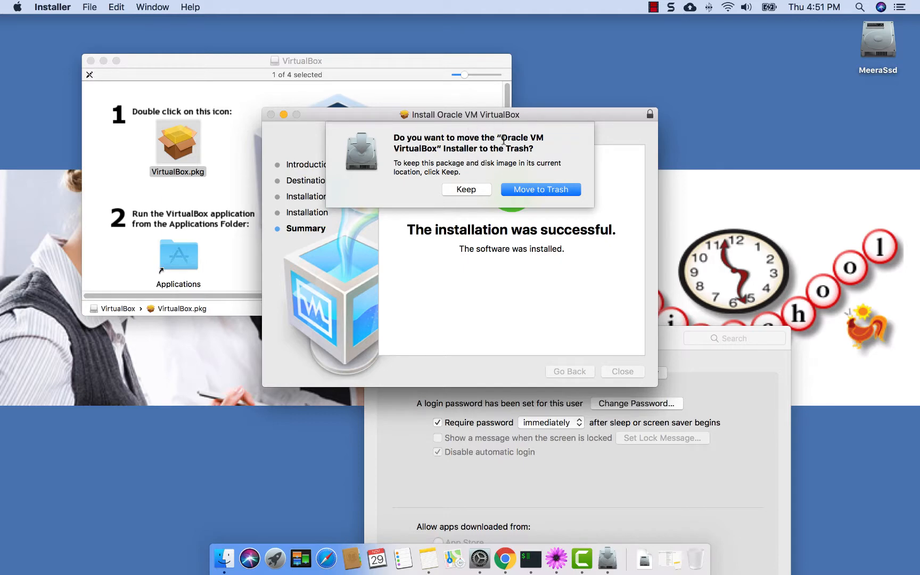
left_click(549, 192)
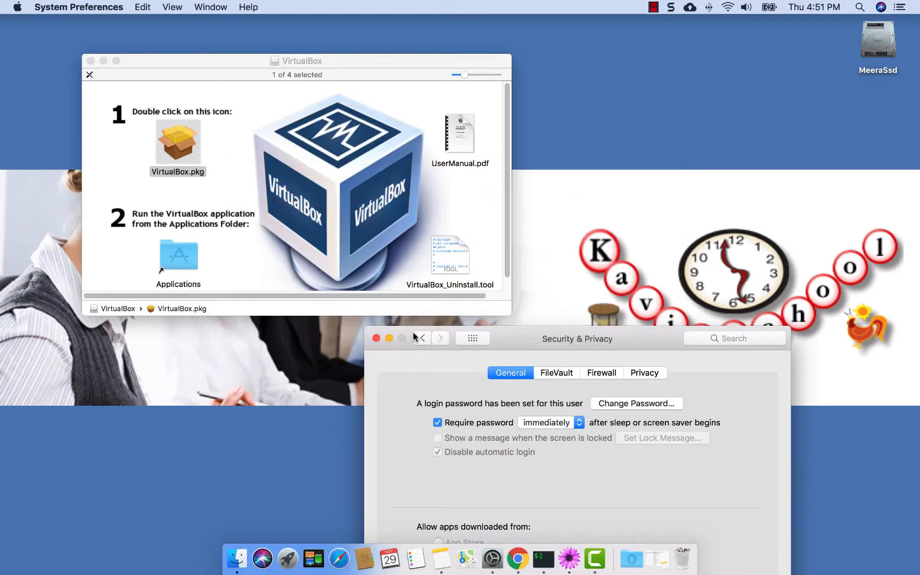
Close the Security & Privacy and VirtualBox disk image windows, and eject the VirtualBox volume
left_click(376, 338)
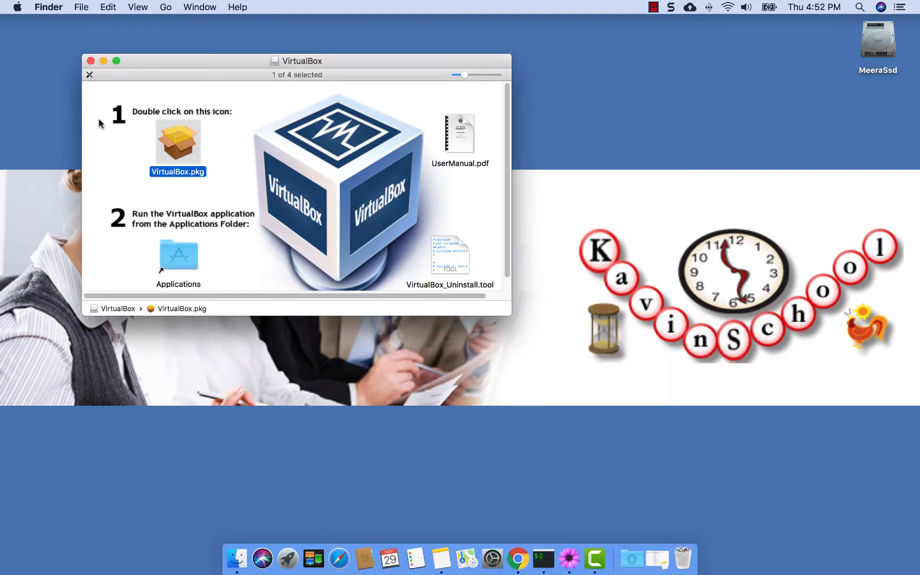
left_click(90, 62)
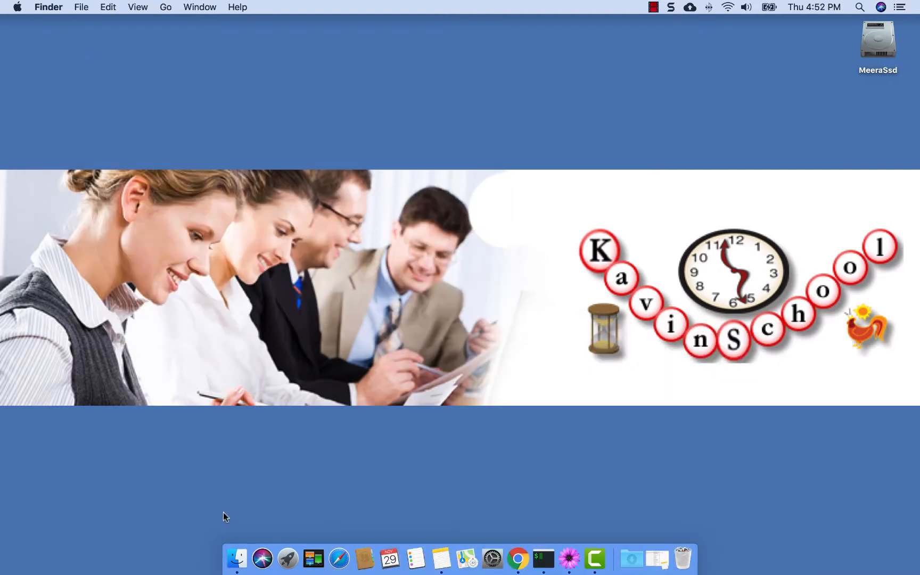
left_click(237, 557)
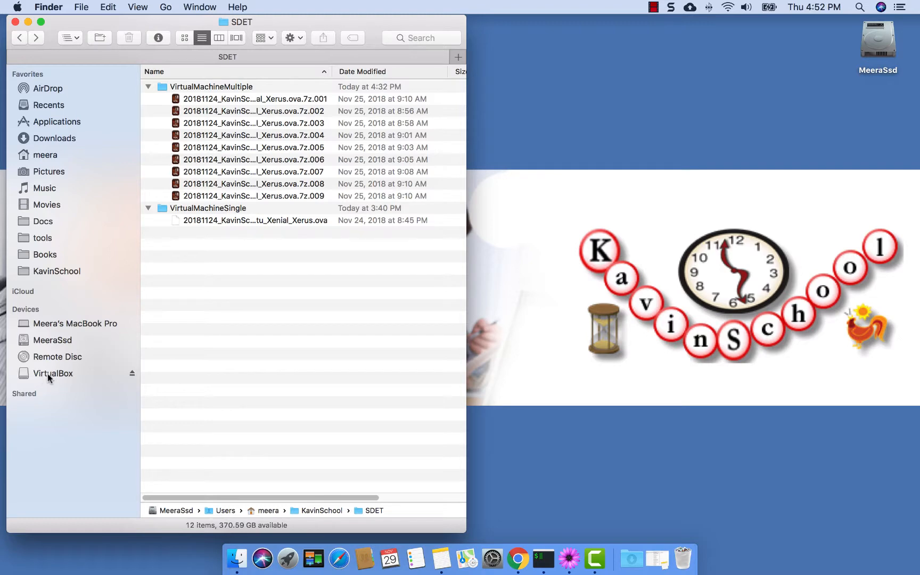
left_click(131, 373)
Launch the newly installed VirtualBox application from Launchpad
left_click(288, 558)
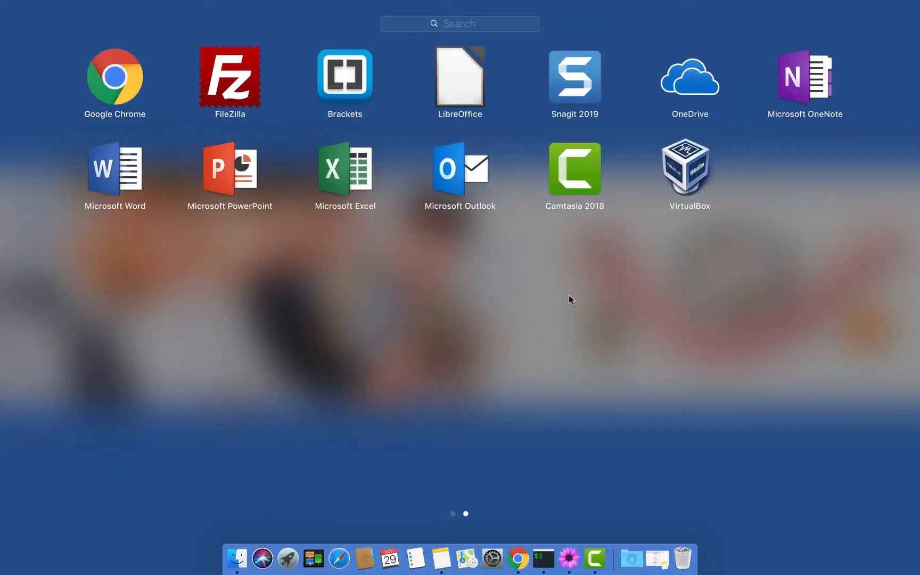
left_click(691, 163)
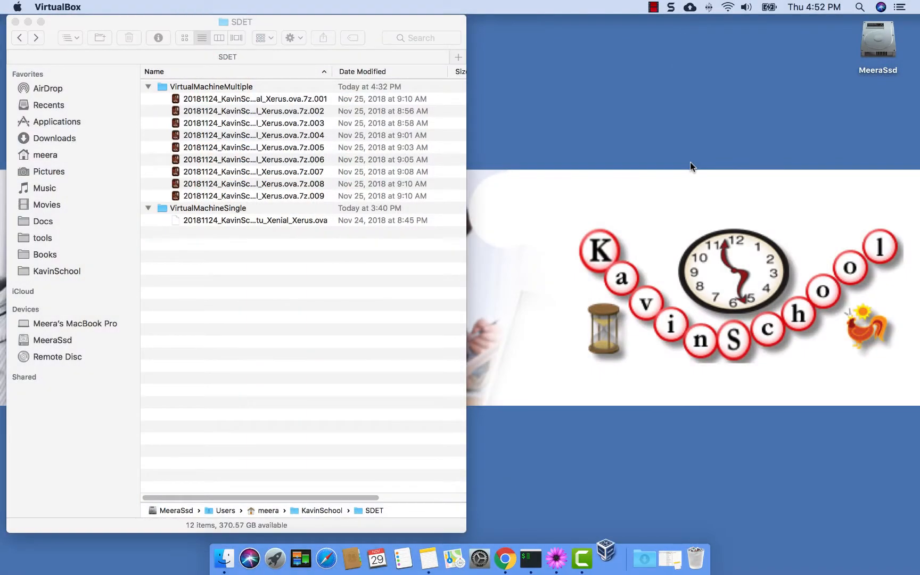